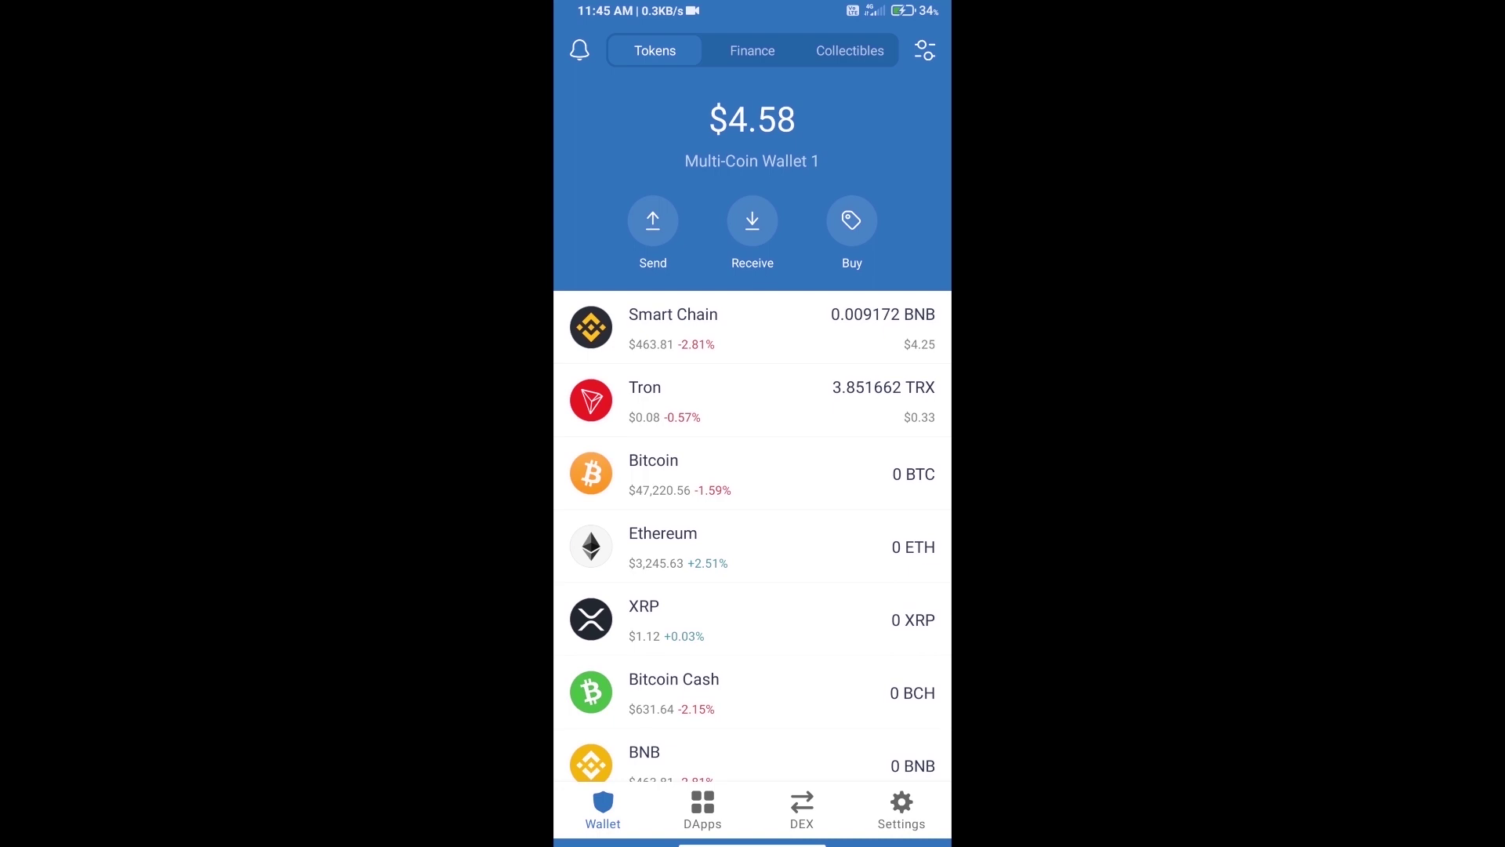
Look at the Smart Chain BNB purchase screen, then return to the wallet home
left_click(851, 224)
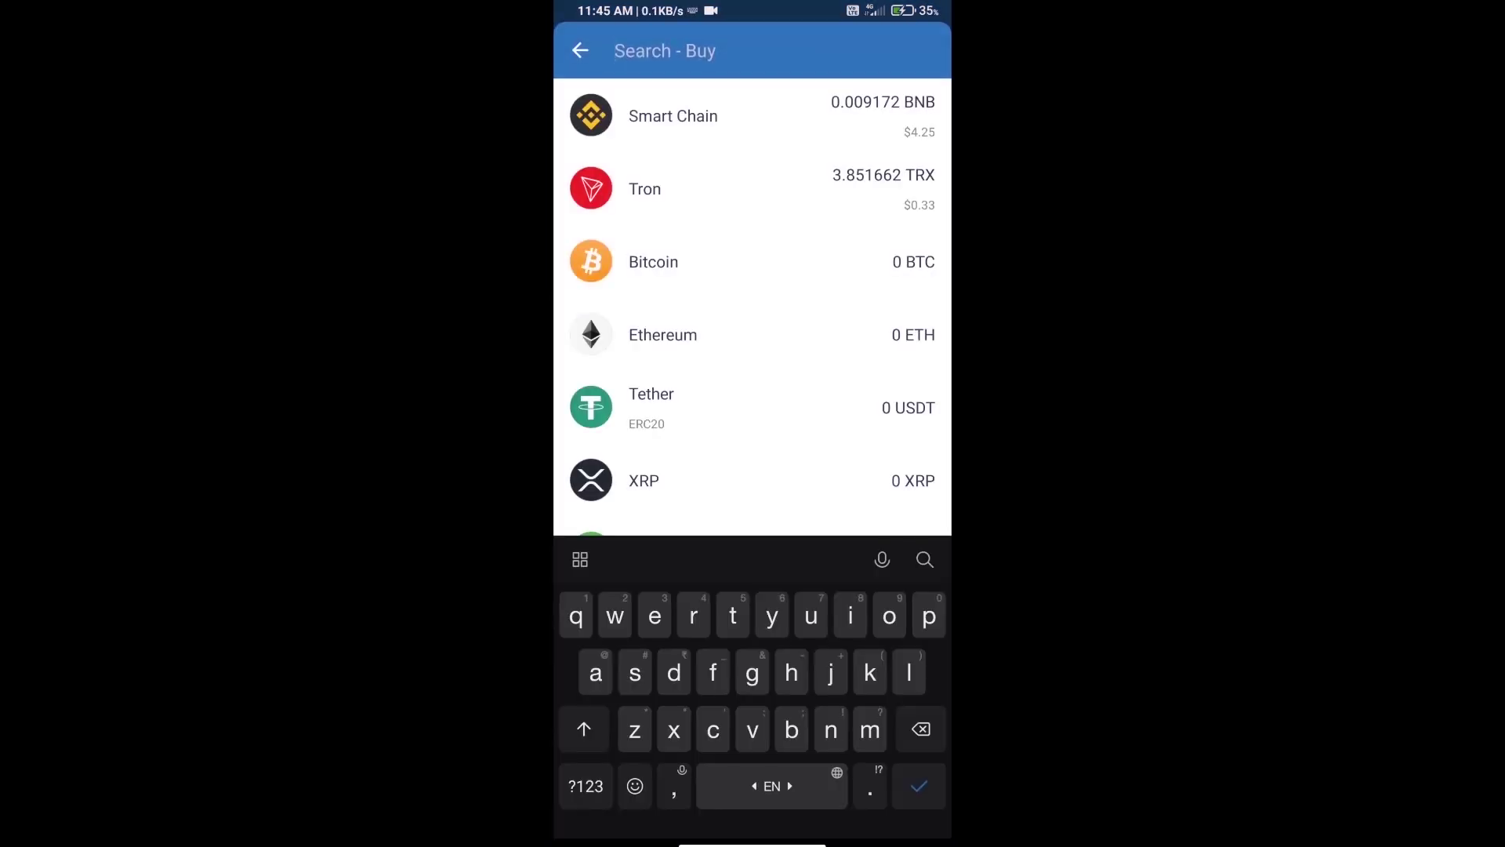
type("bnb")
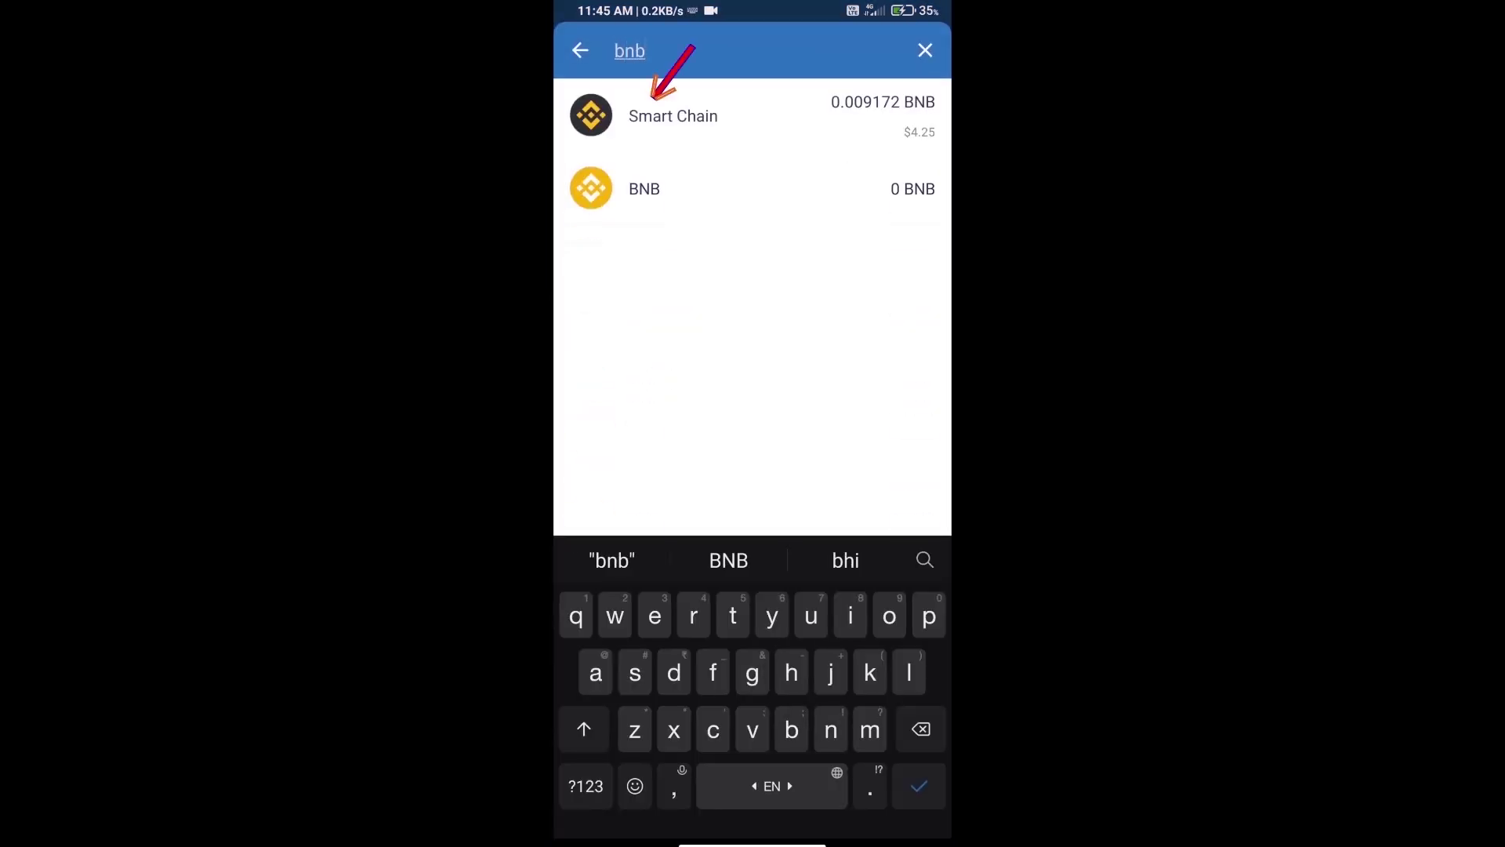
left_click(673, 116)
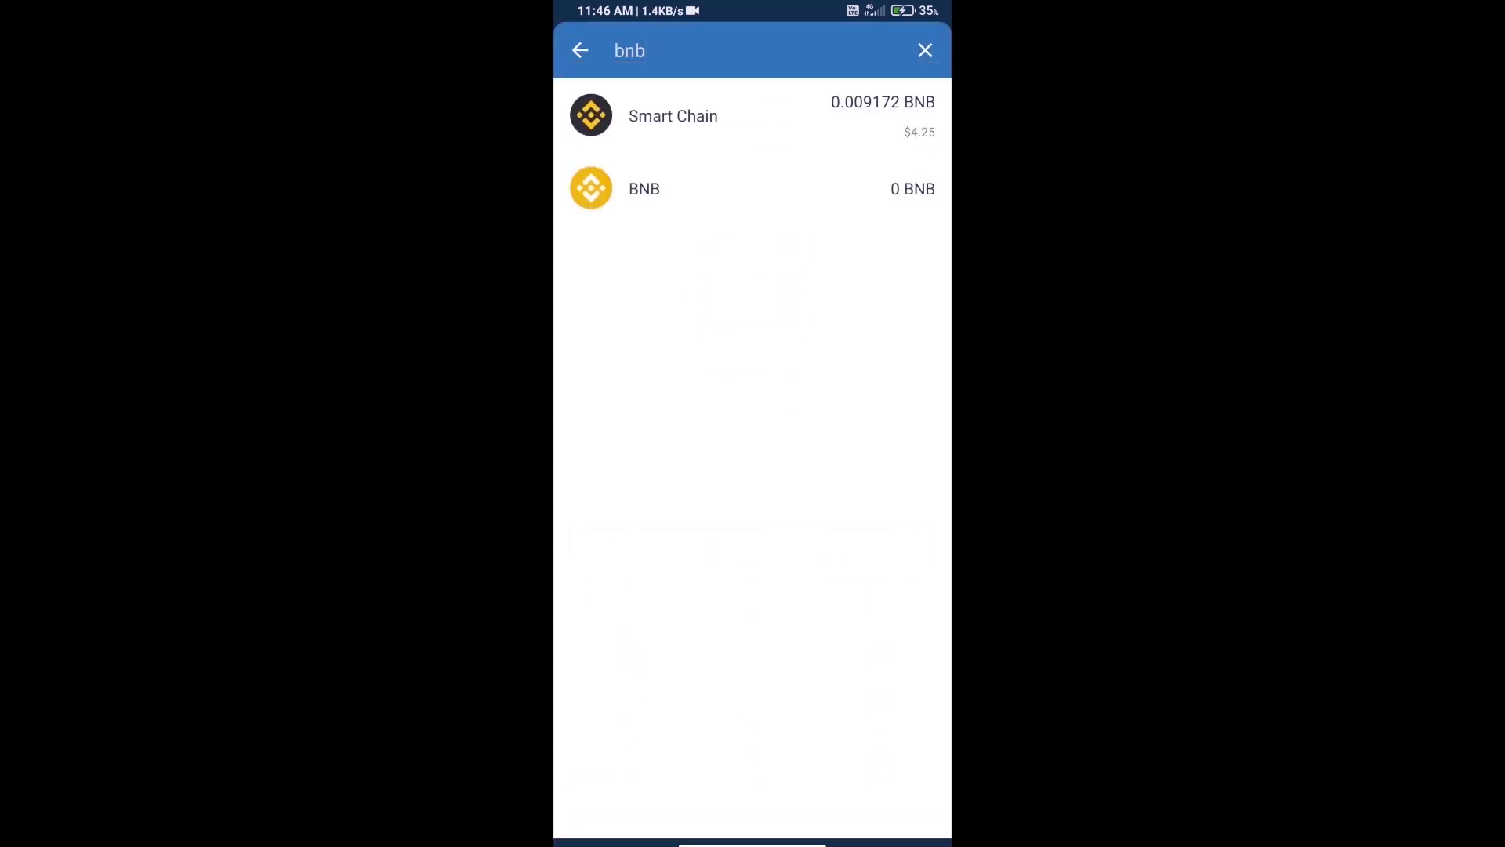
key("Escape")
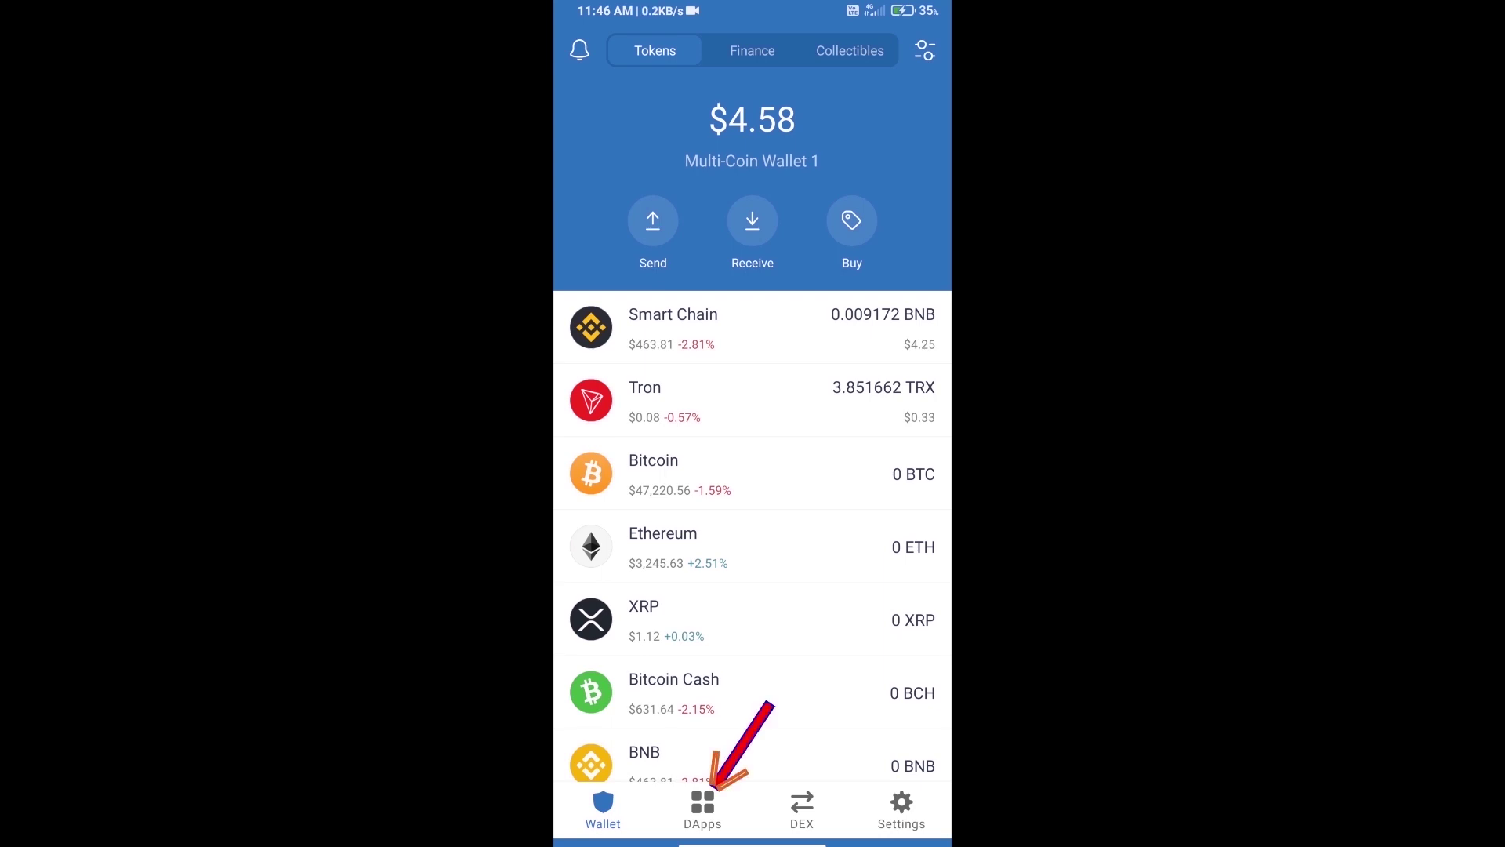
Open PancakeSwap from the DApps history and connect the Trust Wallet account
left_click(702, 810)
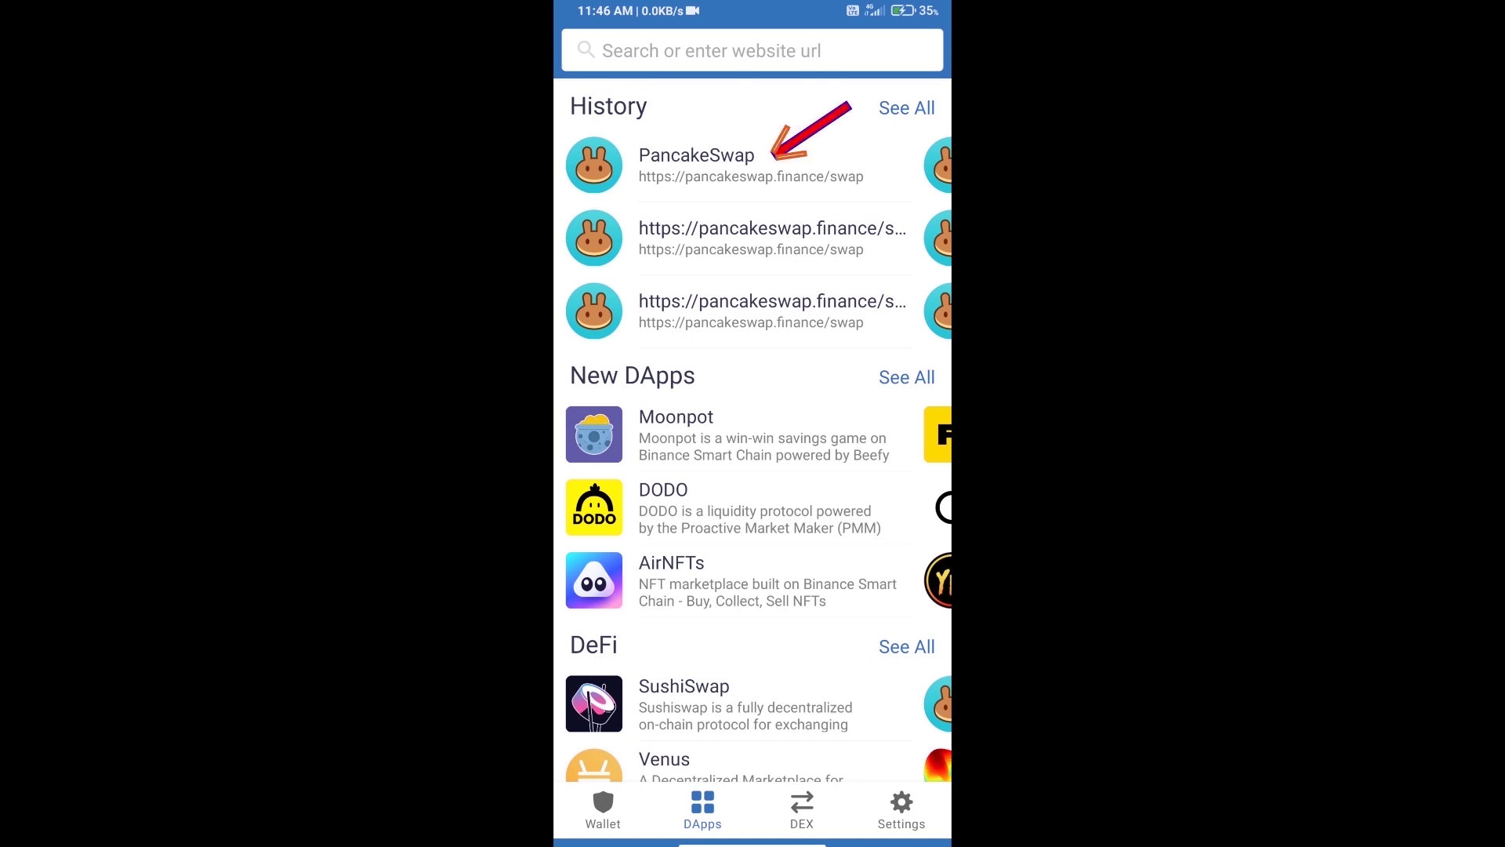
left_click(696, 165)
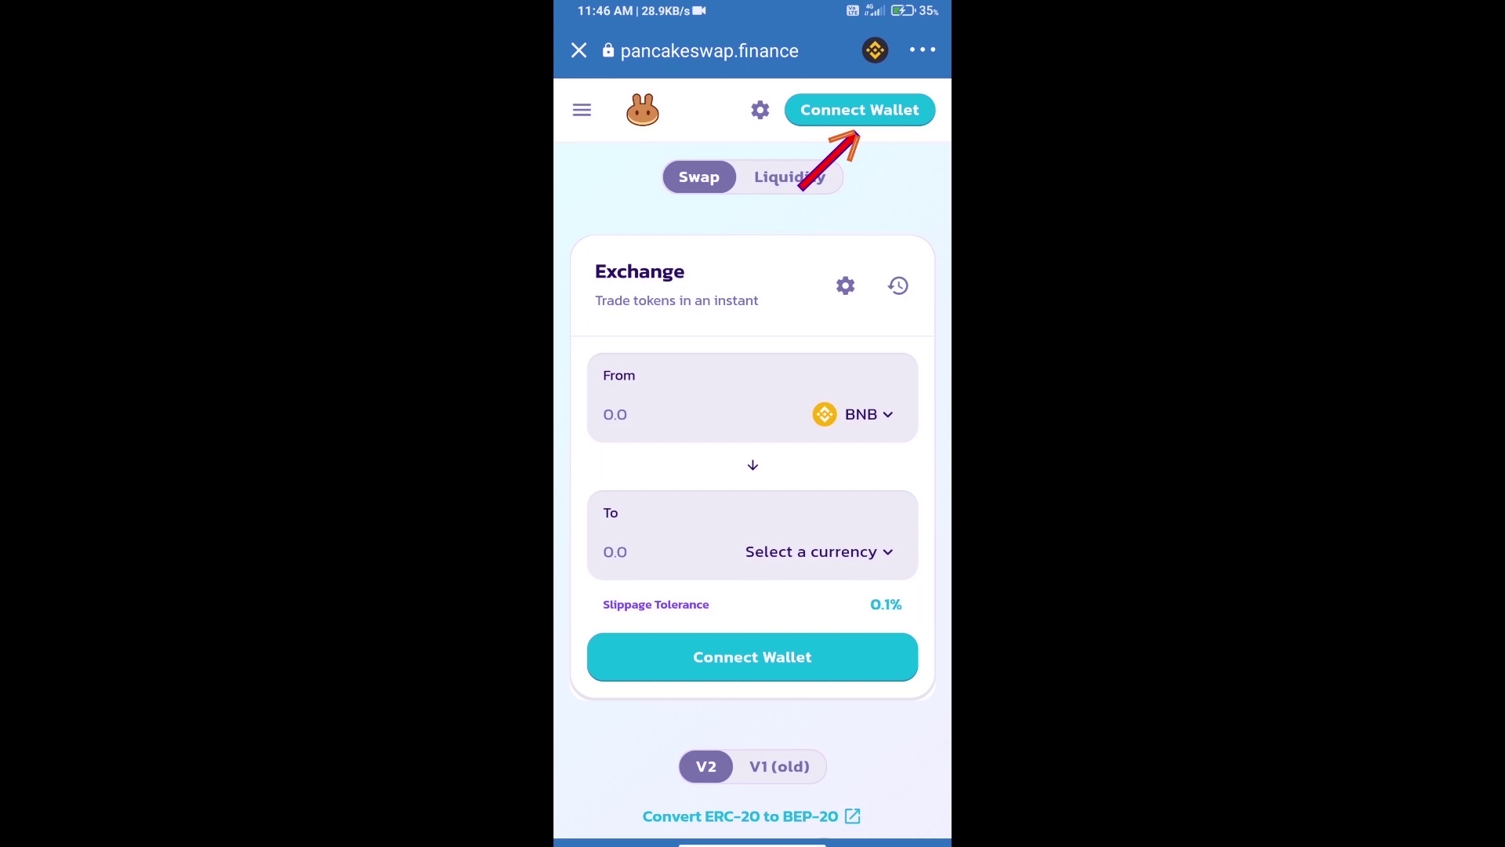
left_click(860, 110)
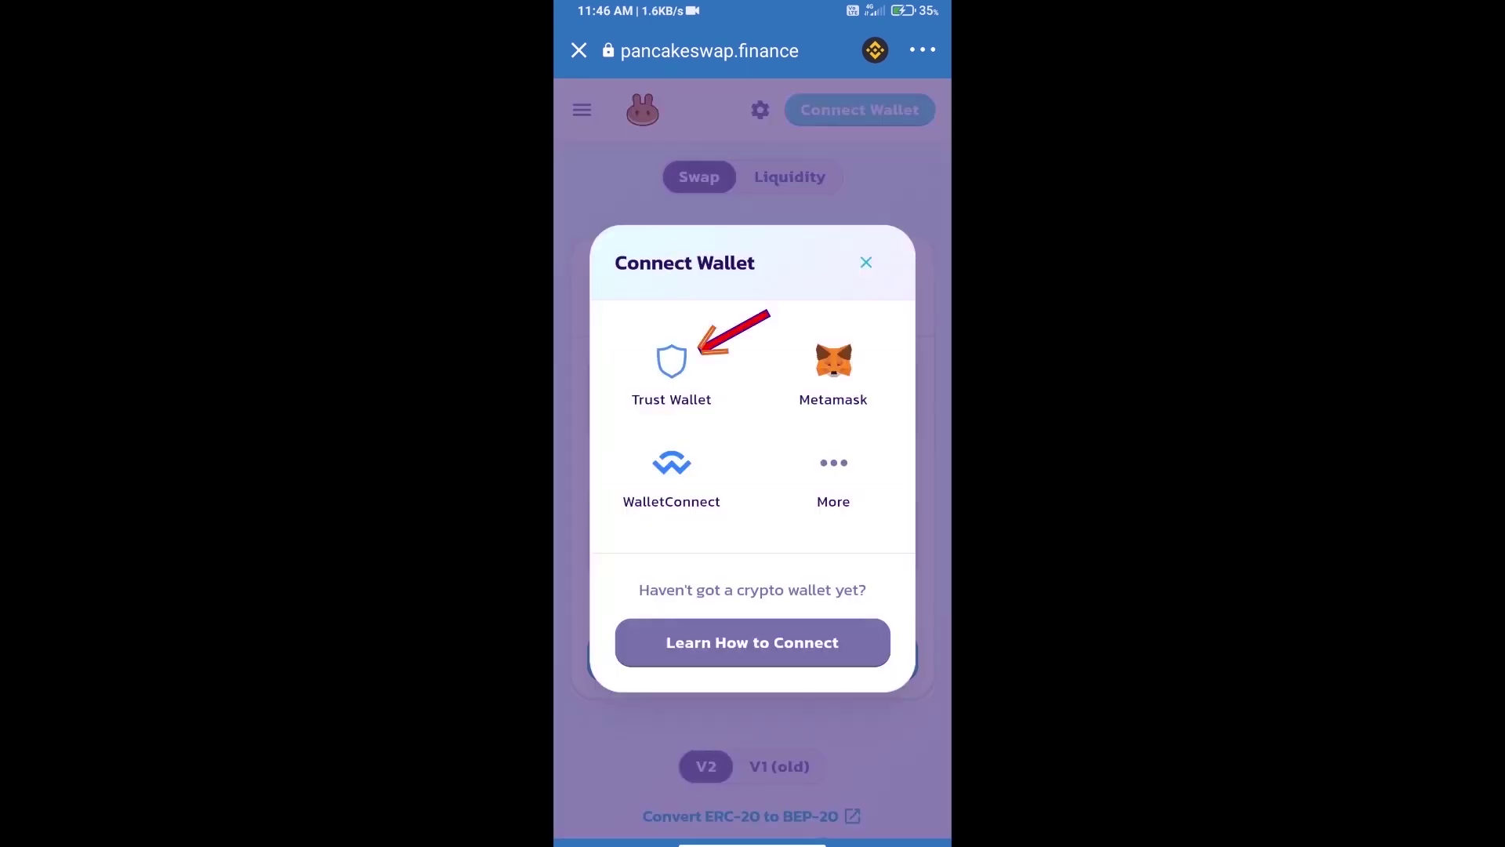
left_click(672, 364)
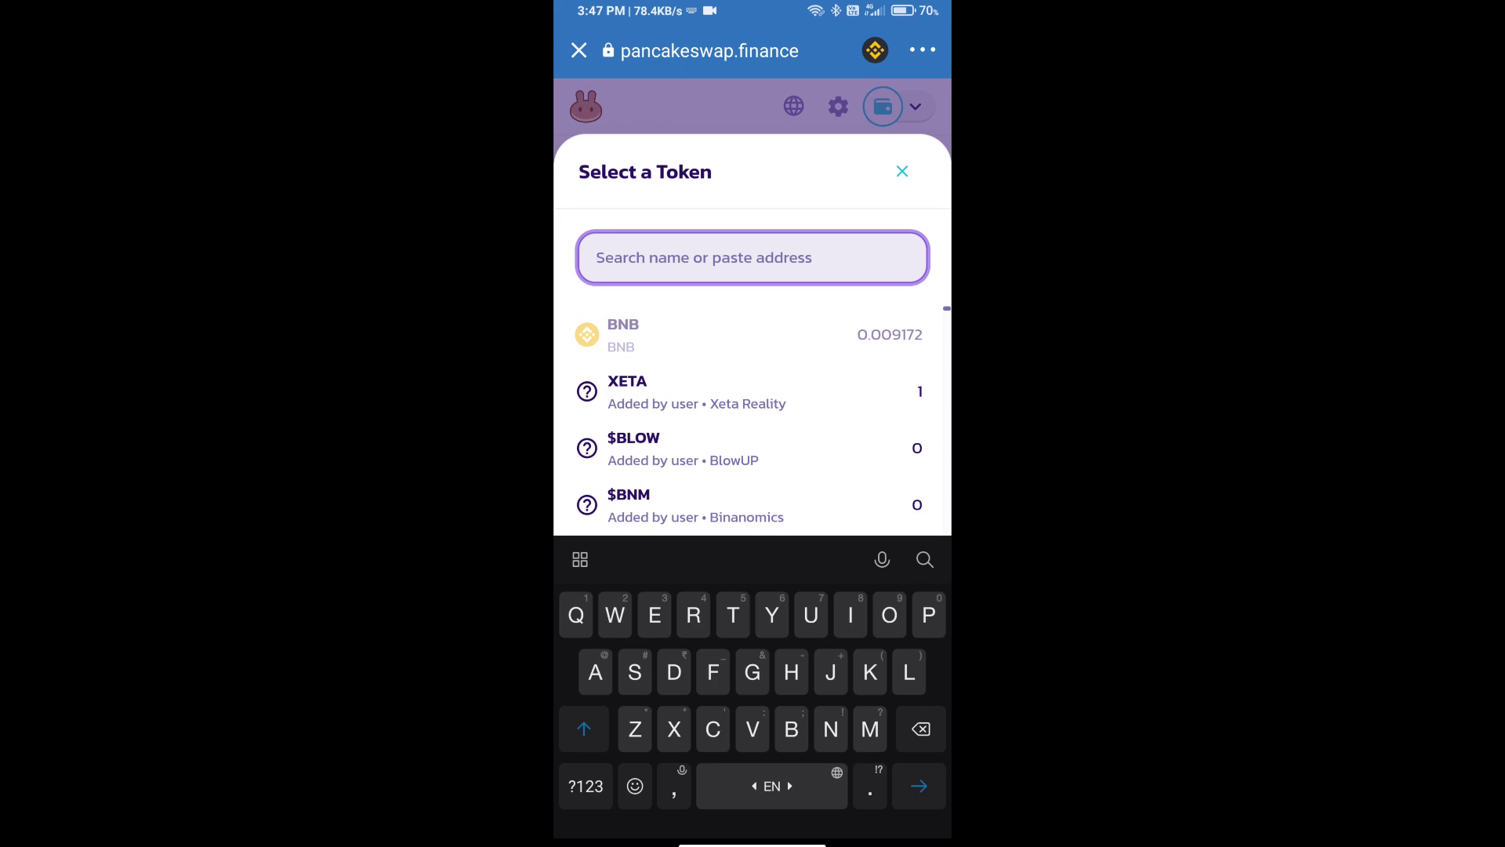
Copy the MemeWars BEP20 contract address from CoinMarketCap and return to PancakeSwap's token picker
left_click_drag(753, 841, 753, 589)
left_click(850, 506)
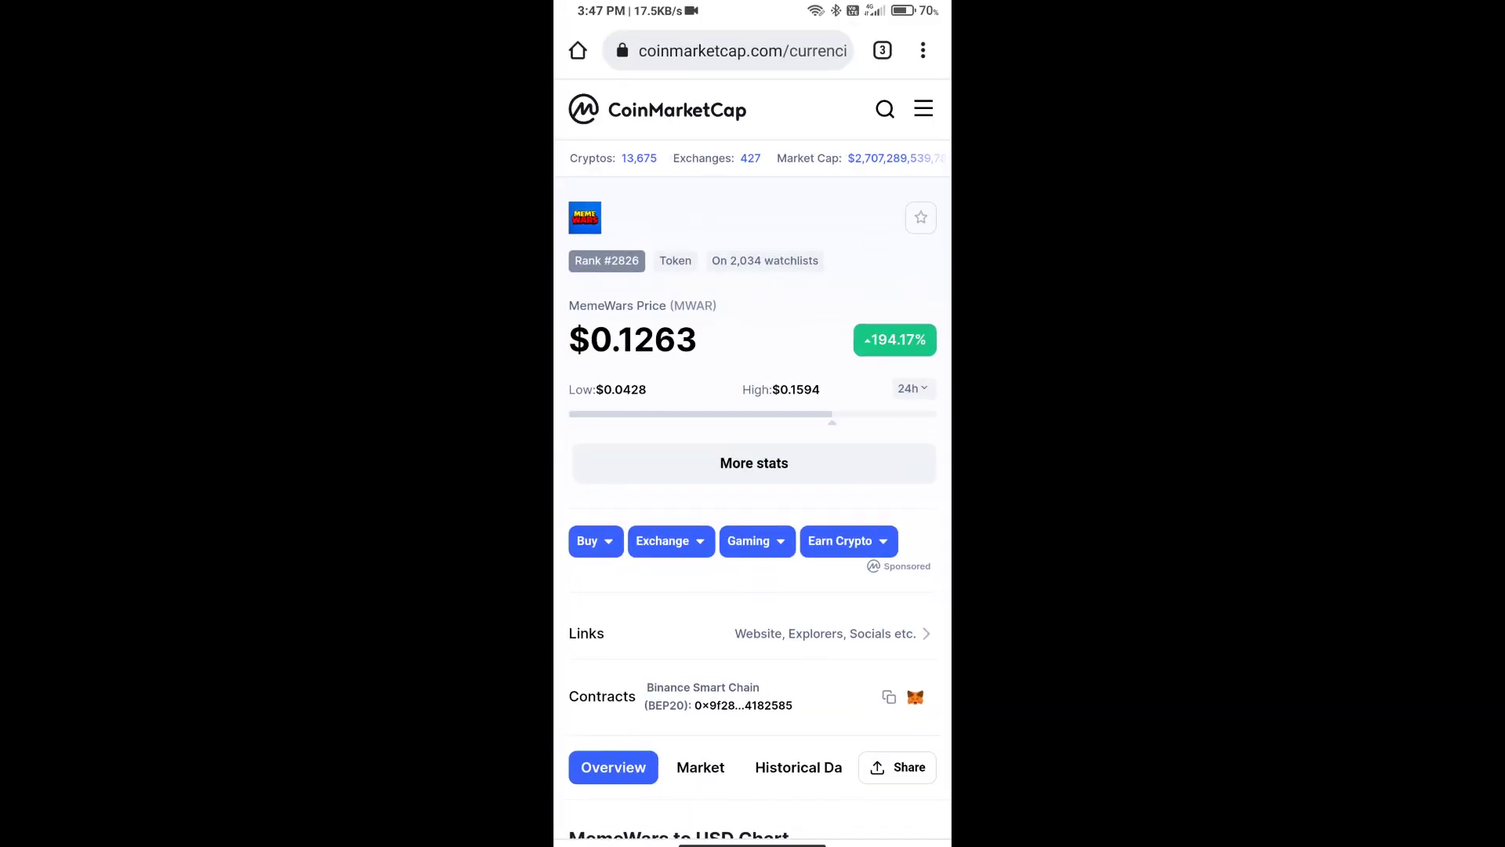
left_click(890, 696)
left_click_drag(752, 841, 753, 588)
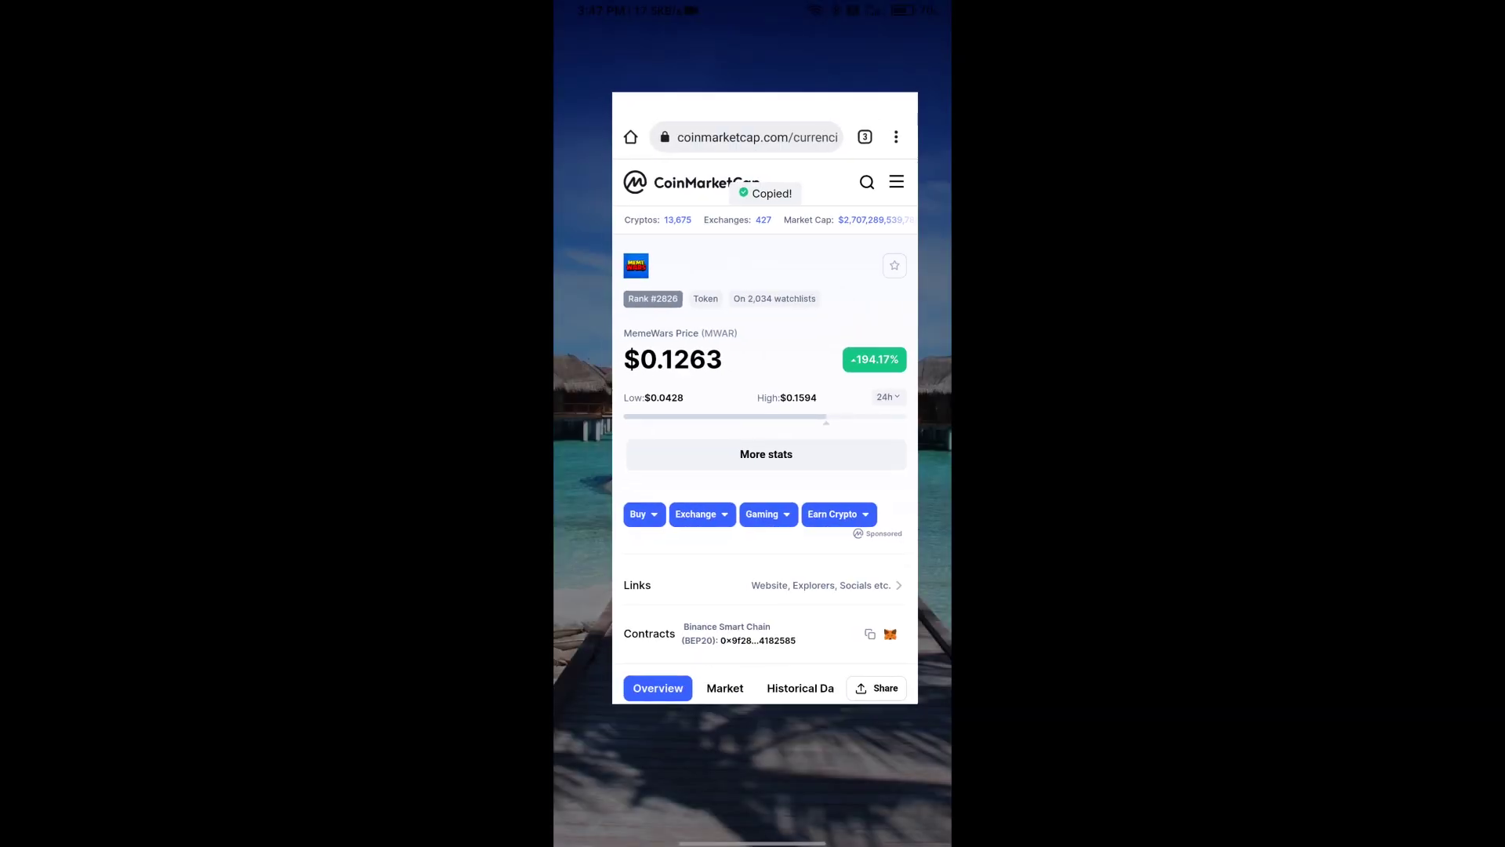
left_click(849, 506)
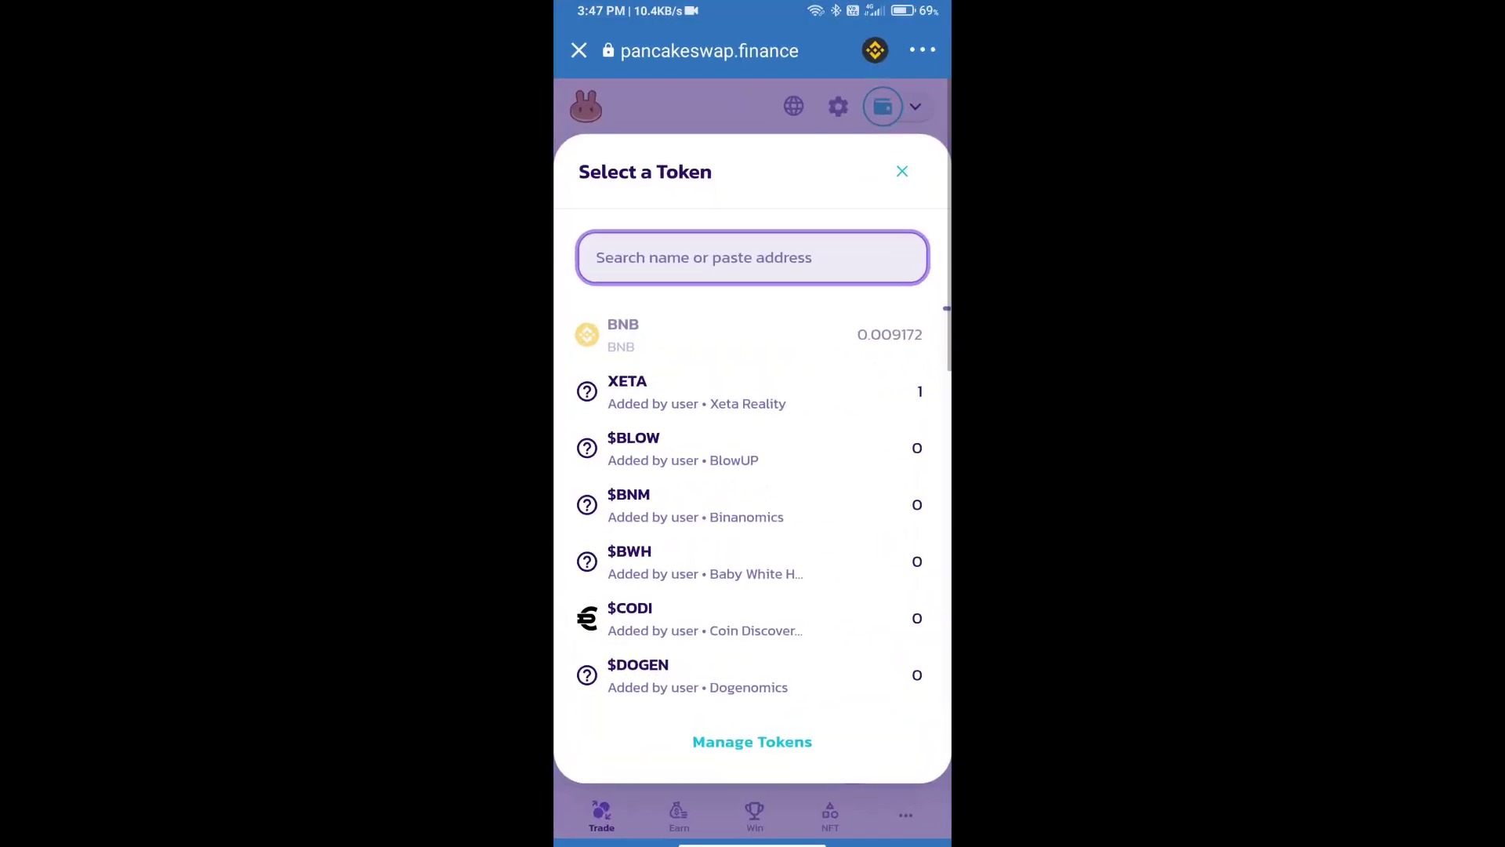
Paste the MemeWars contract into token search, accept the risk warning, and import MWAR
left_click(597, 256)
left_click(606, 213)
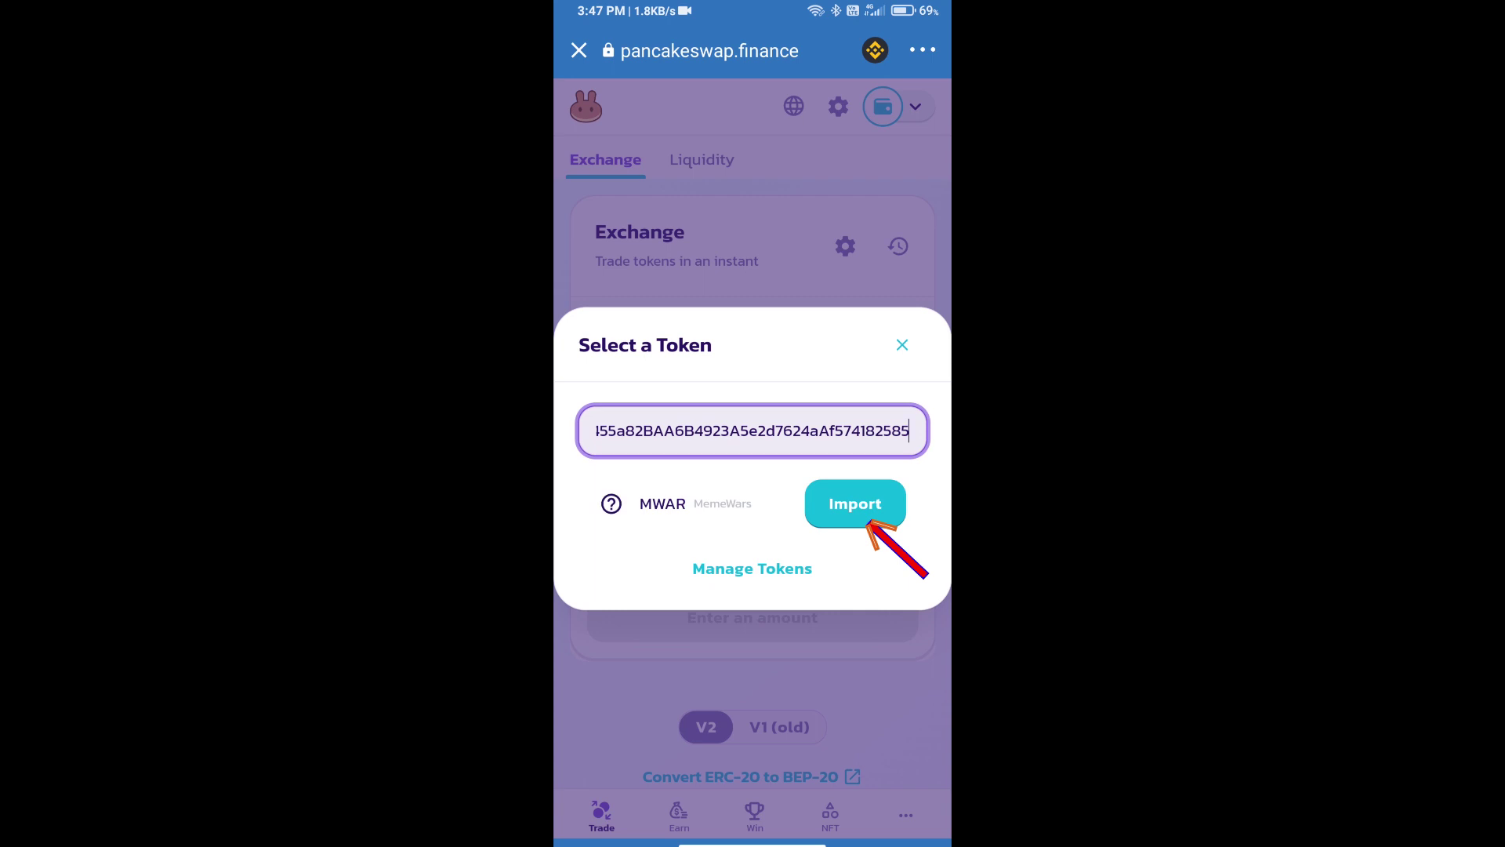
left_click(855, 503)
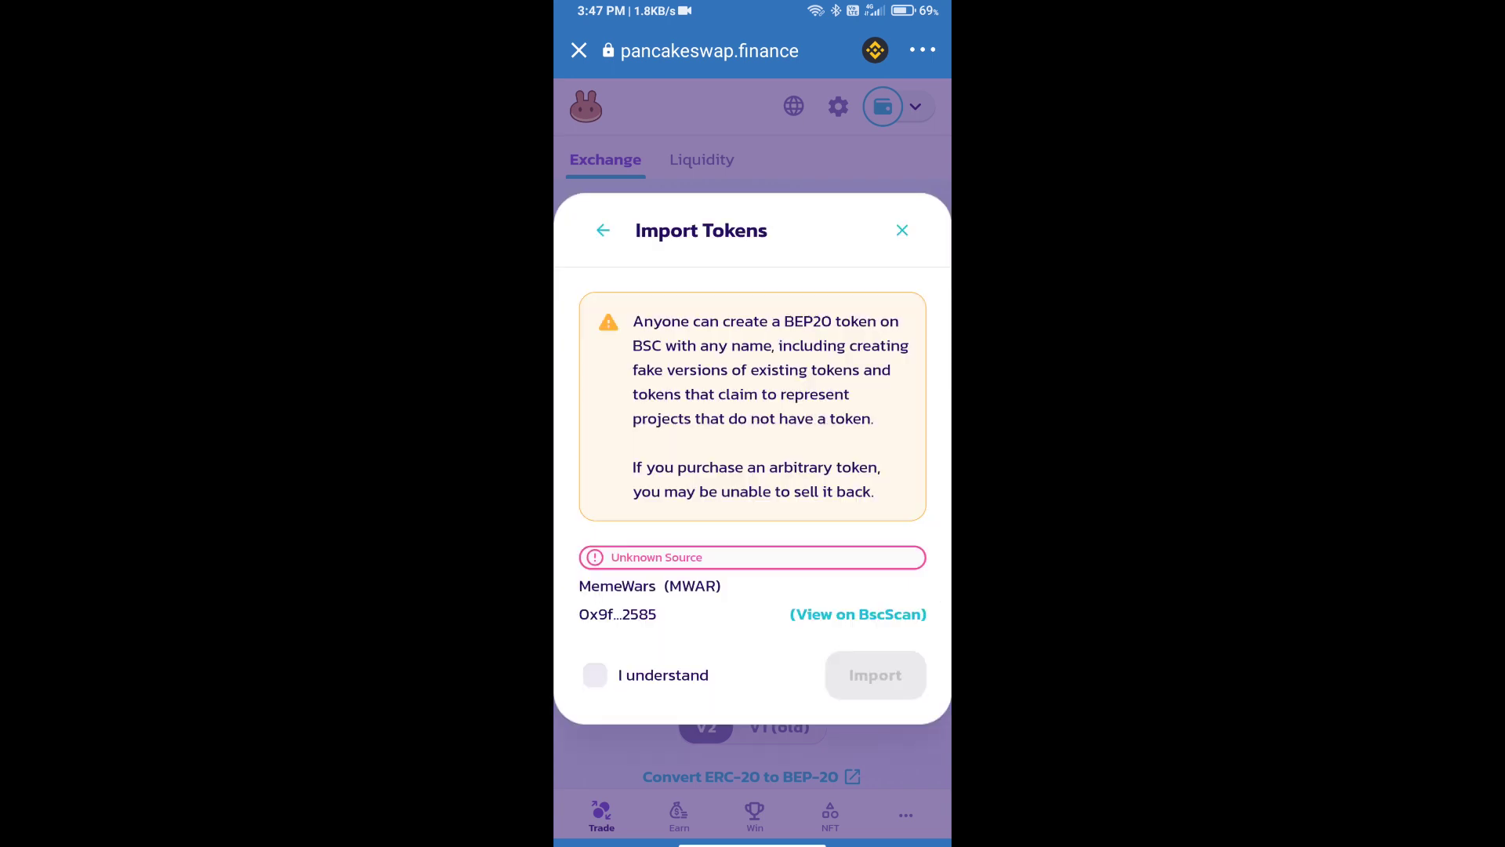
left_click(596, 675)
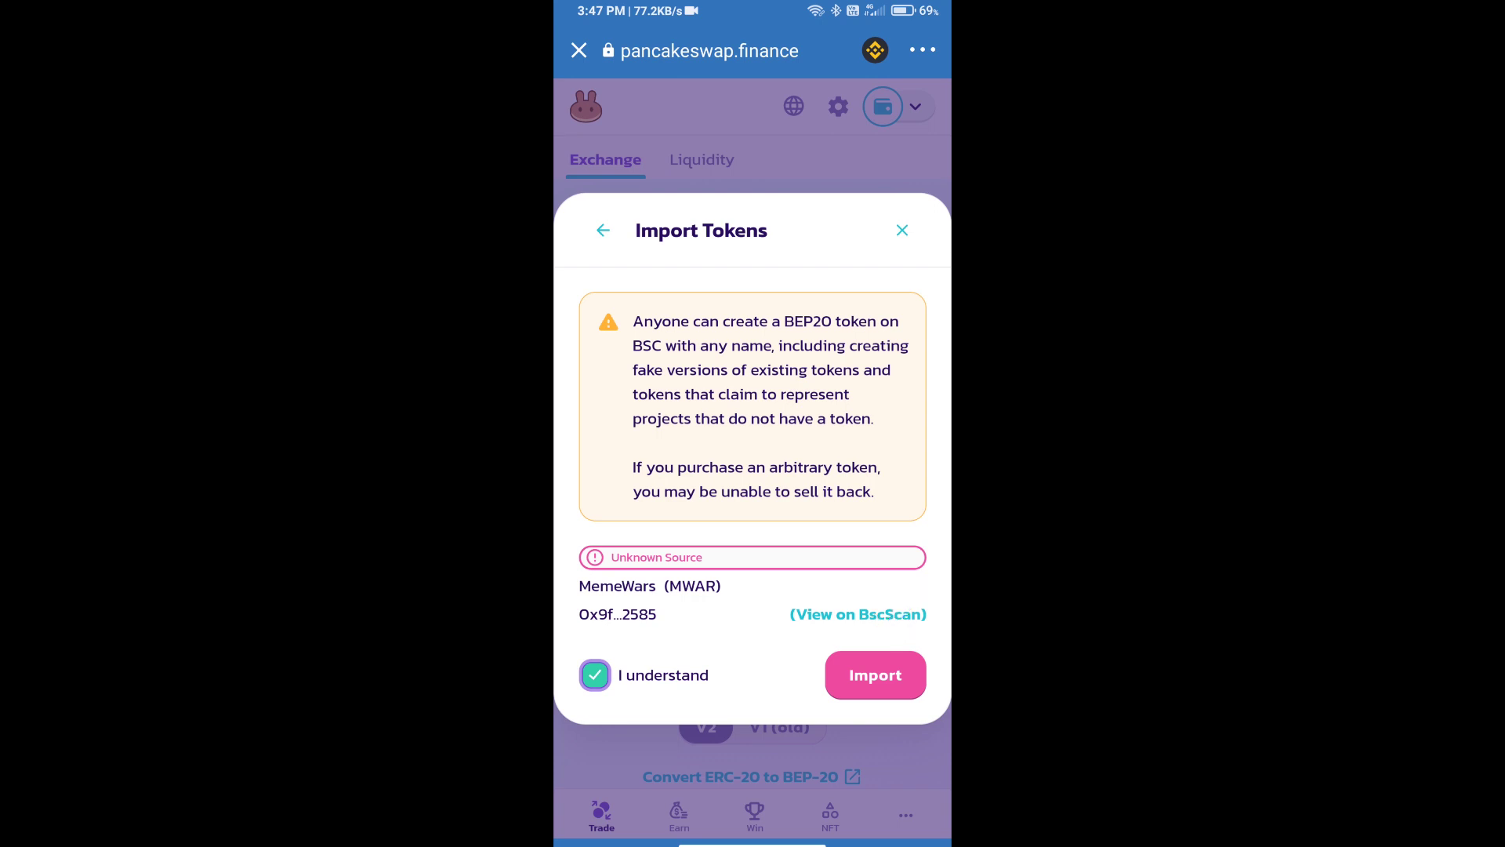
left_click(876, 675)
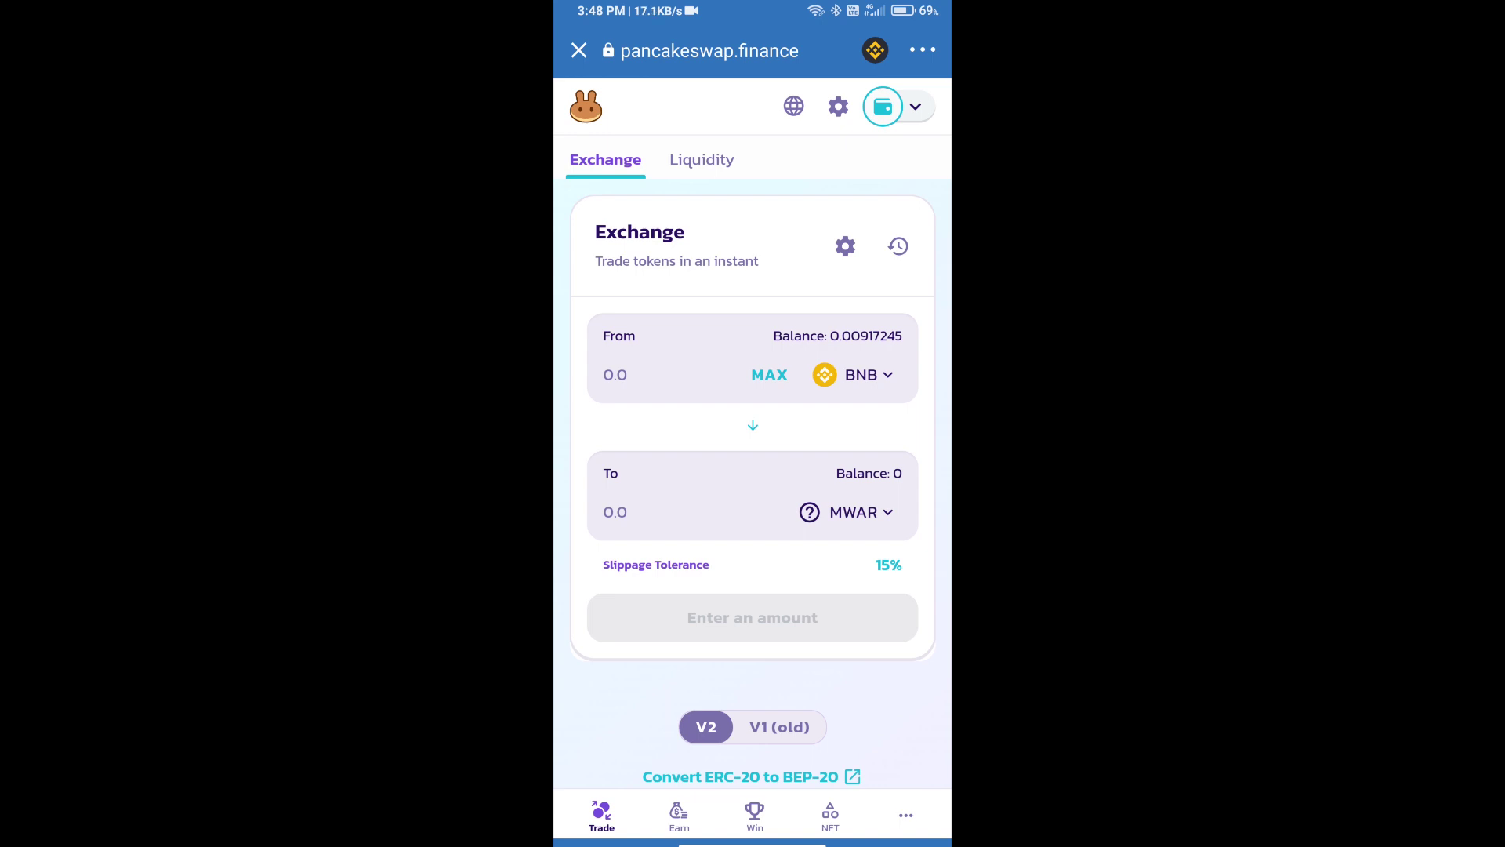
left_click(845, 245)
Enter a custom slippage tolerance of 5%, replacing 15%, and close Settings
left_click(830, 643)
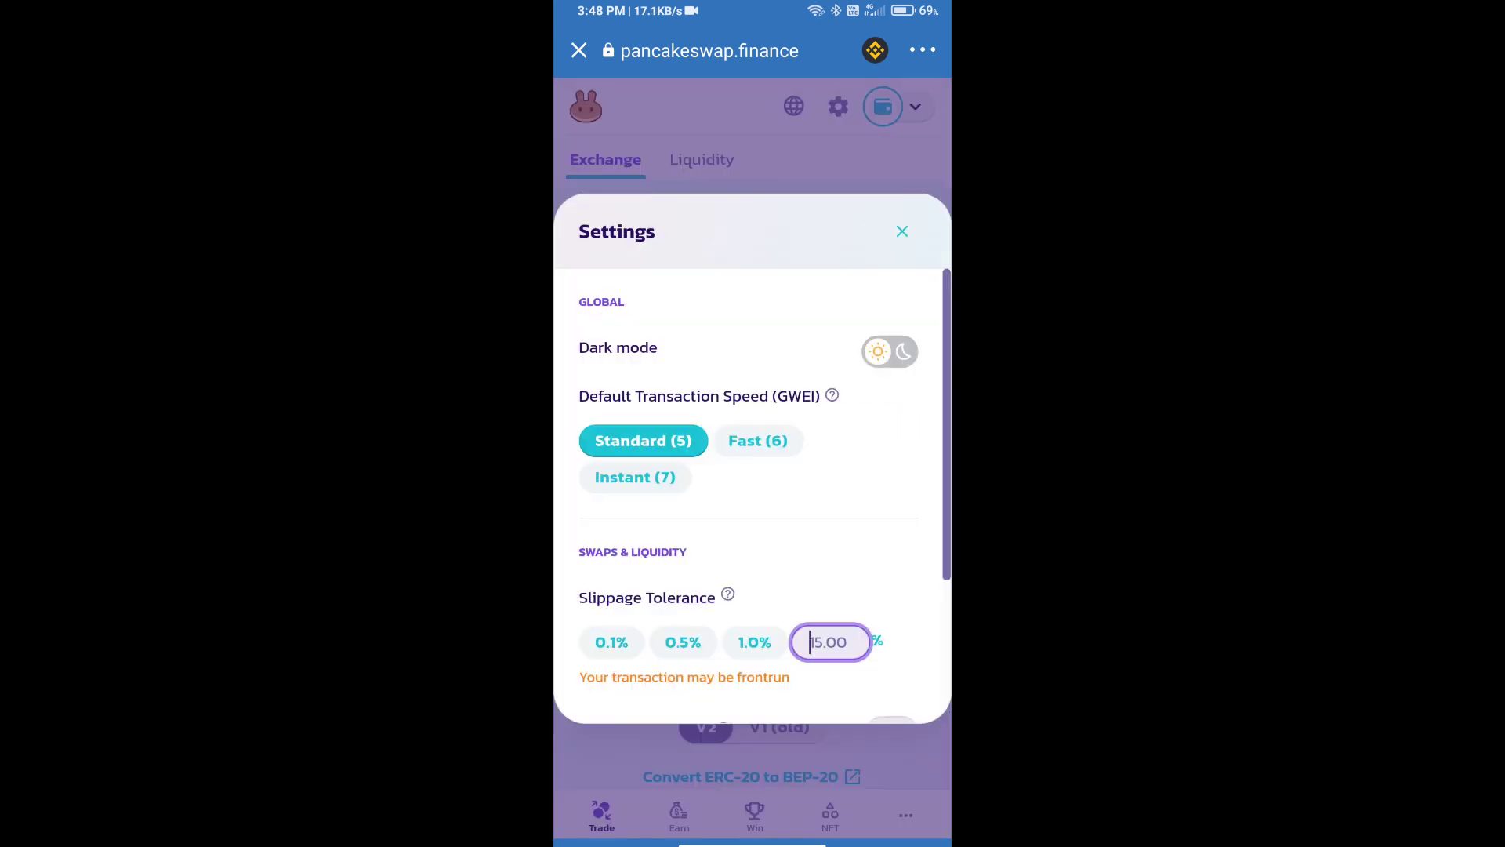
type("5")
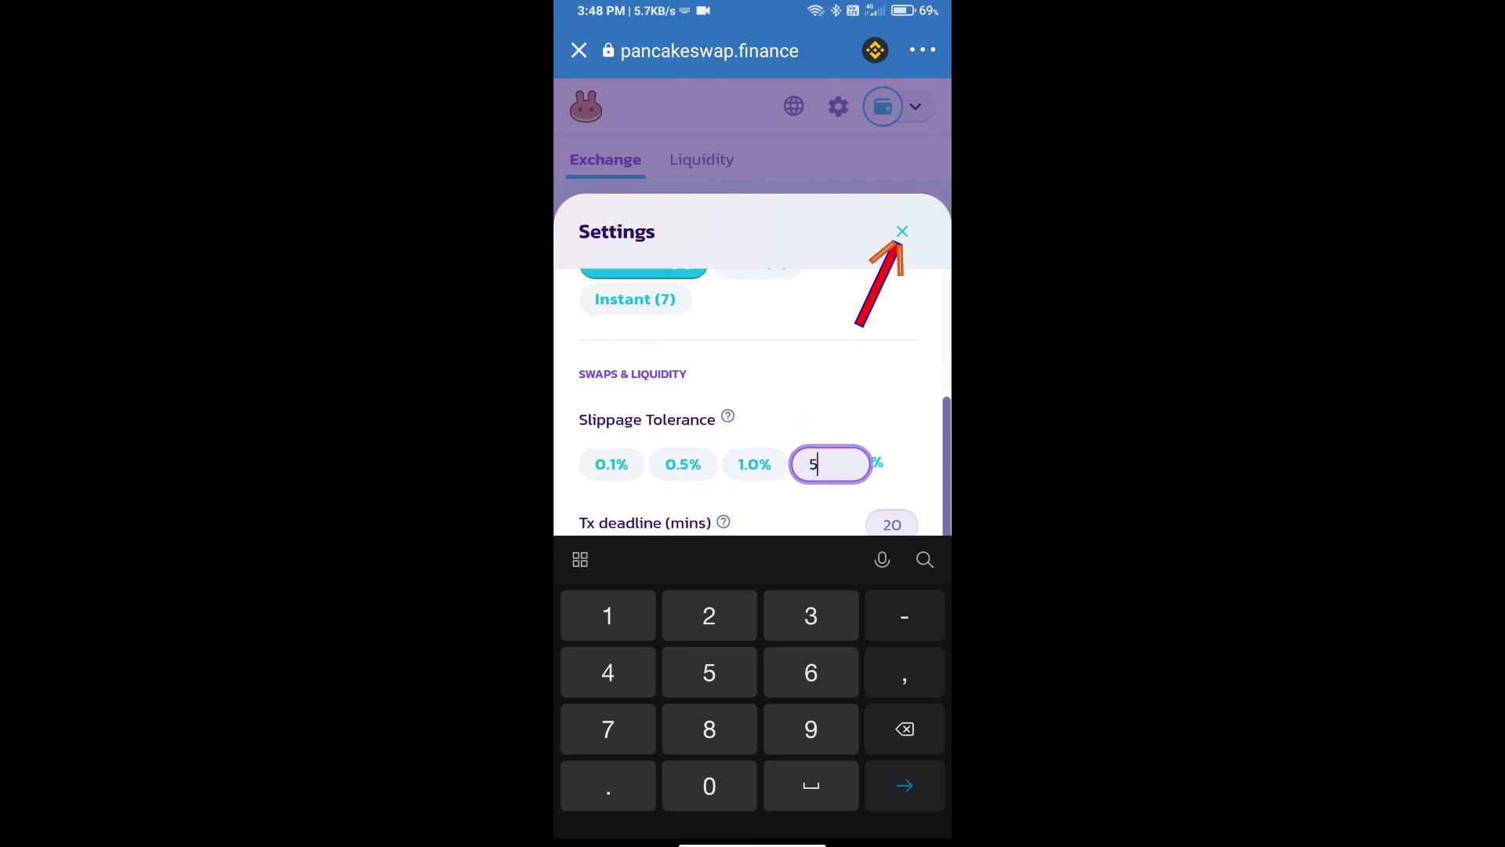
left_click(902, 231)
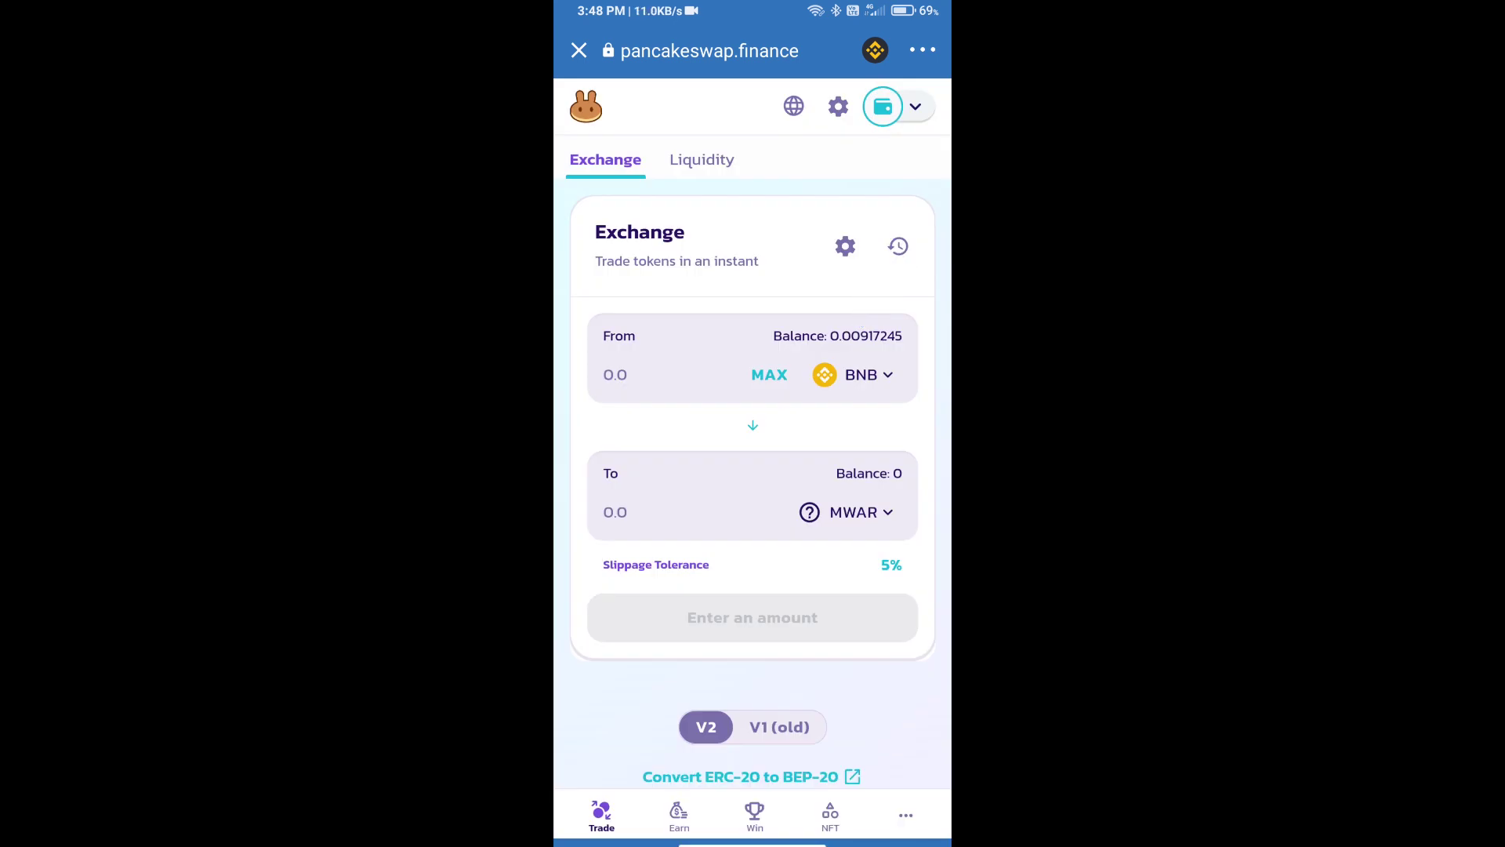
left_click(635, 512)
type("2")
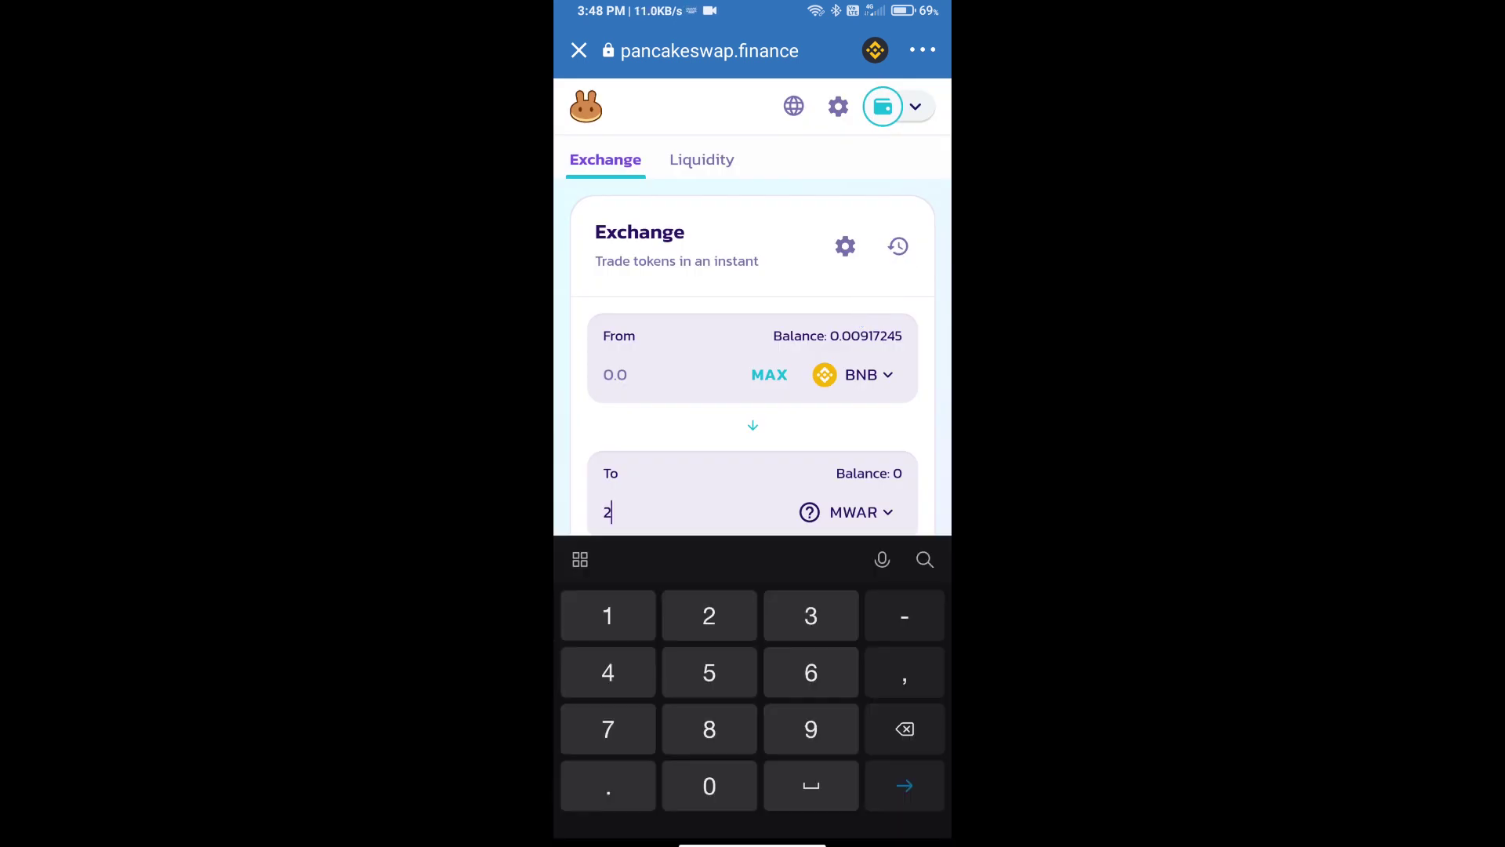
scroll(753, 306, "down", 2)
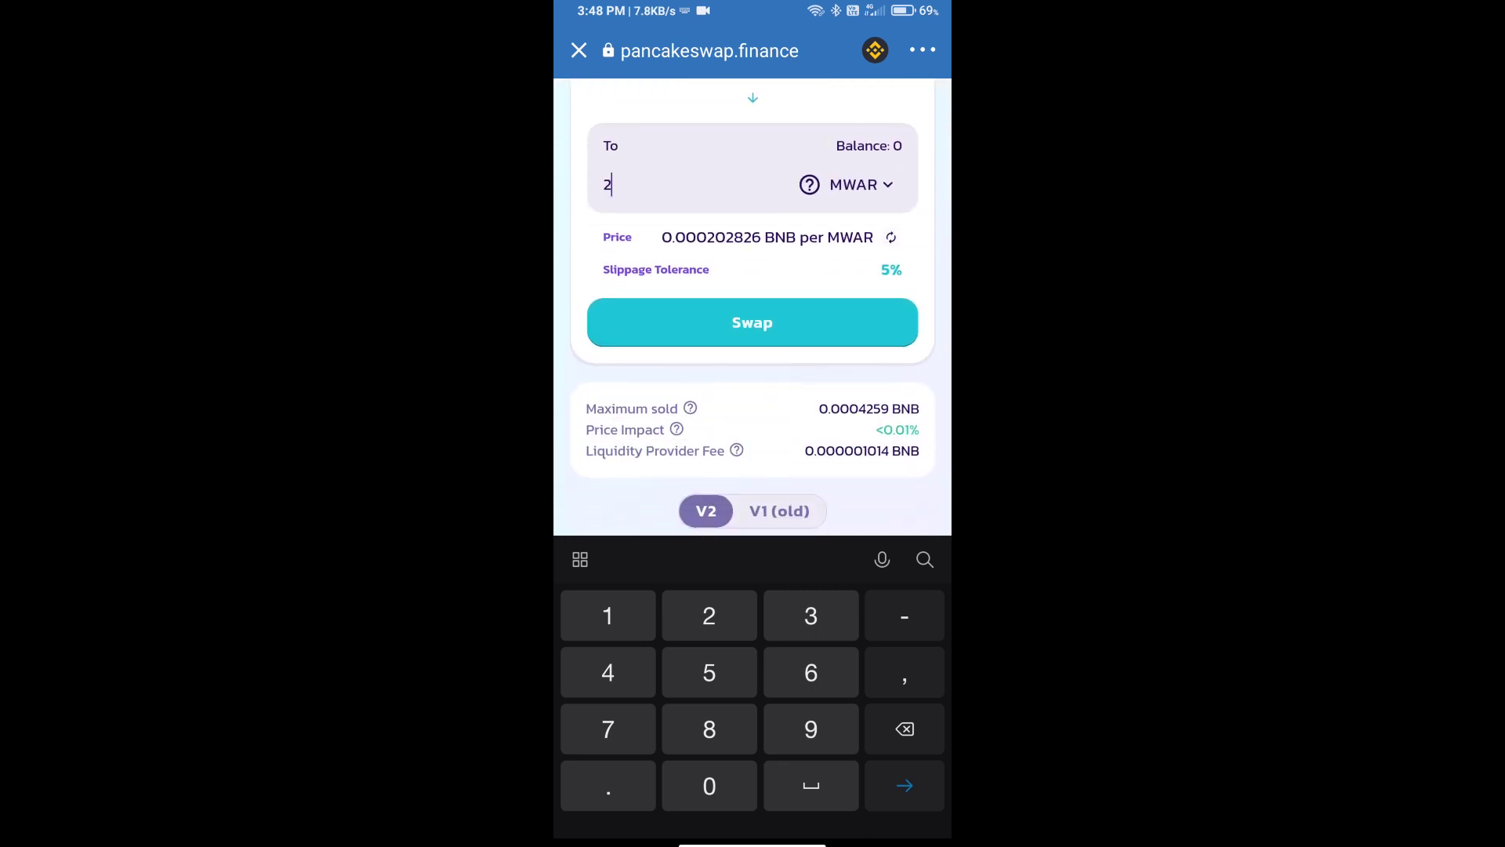
Review the swap details: 2 MWAR for about 0.0004057 BNB
left_click(753, 323)
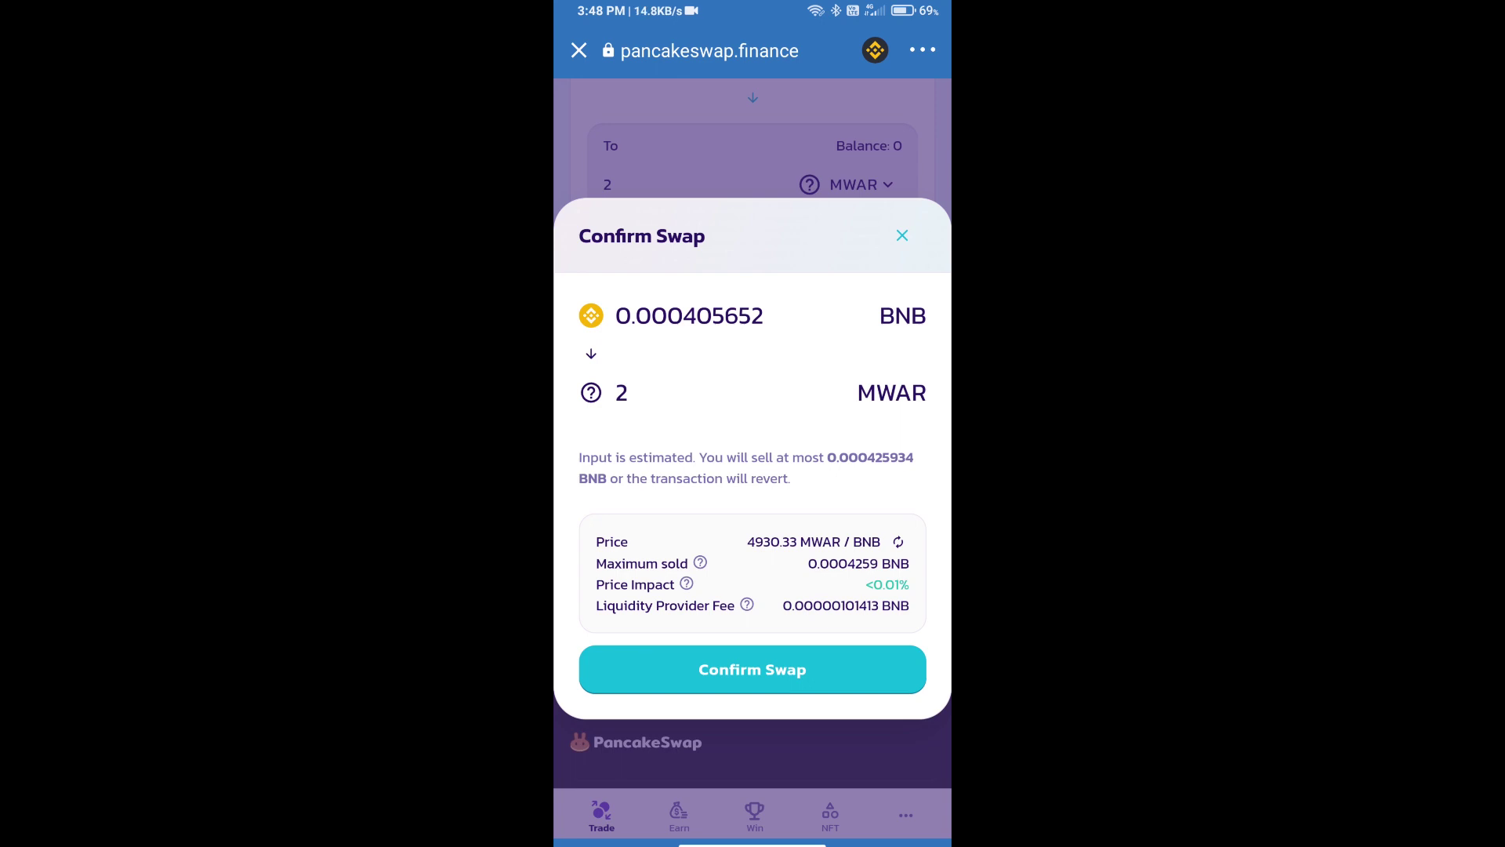